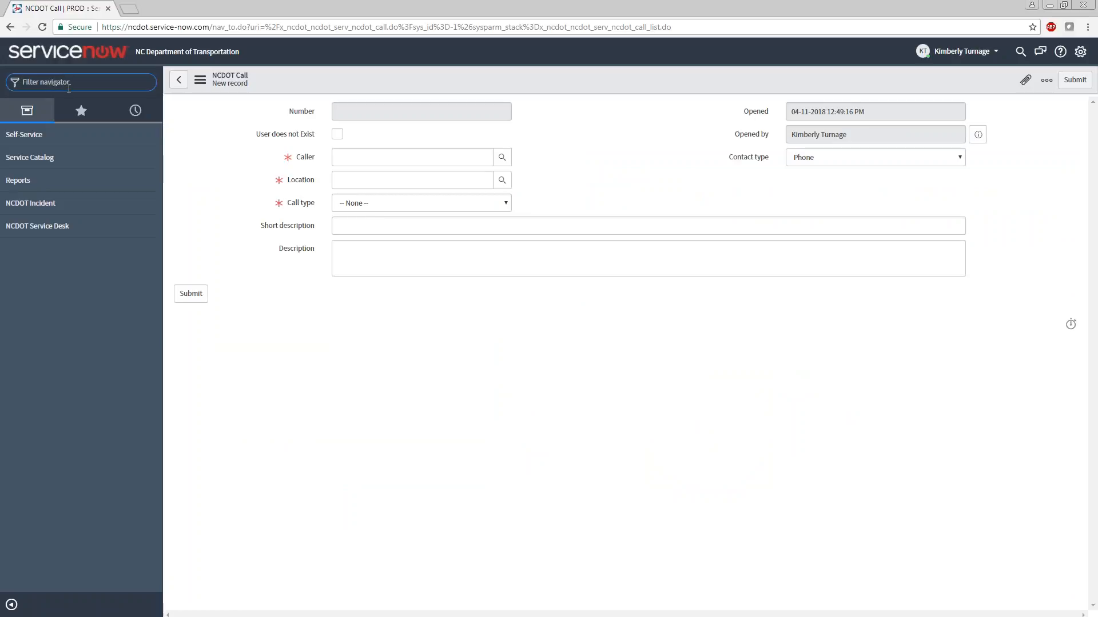
Filter the navigator for "call" and open a new NCDOT call record
text(call)
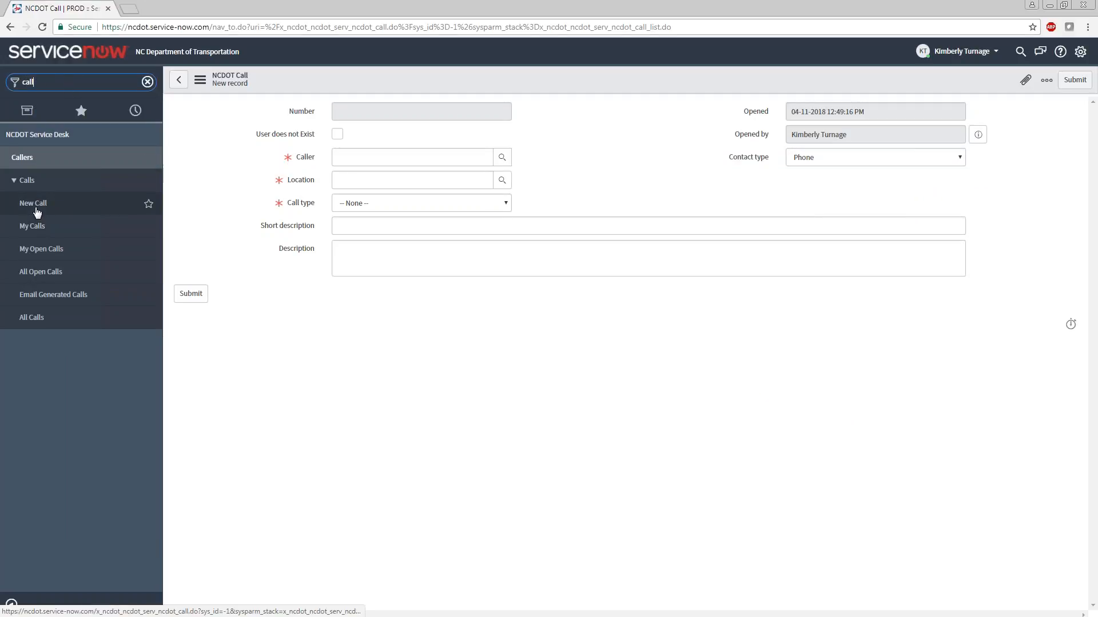
click(36, 206)
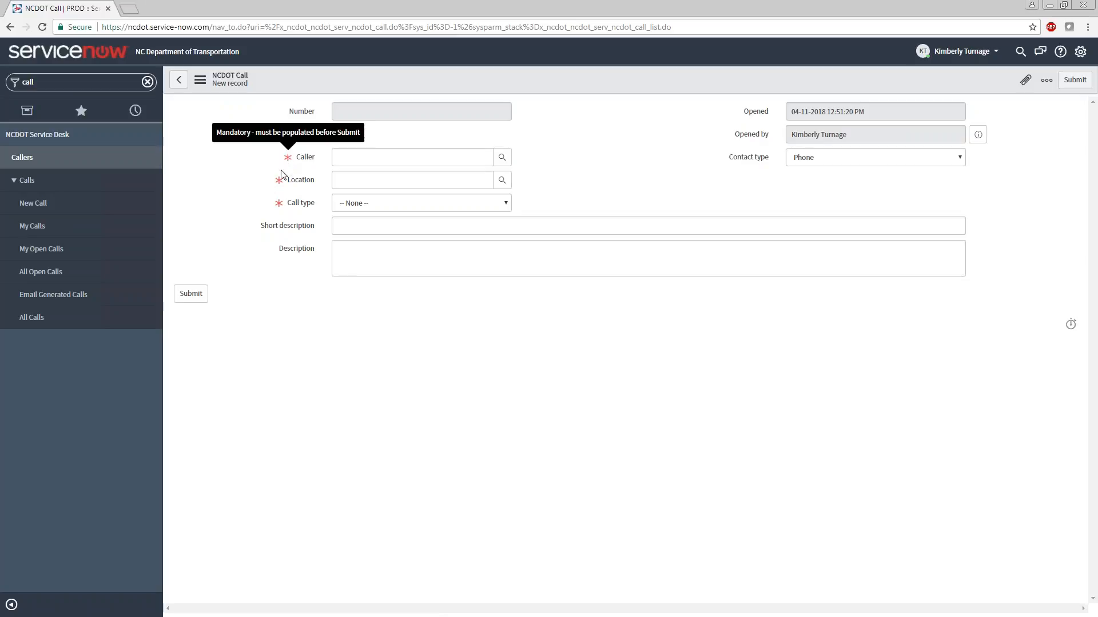
mouse_move(280, 188)
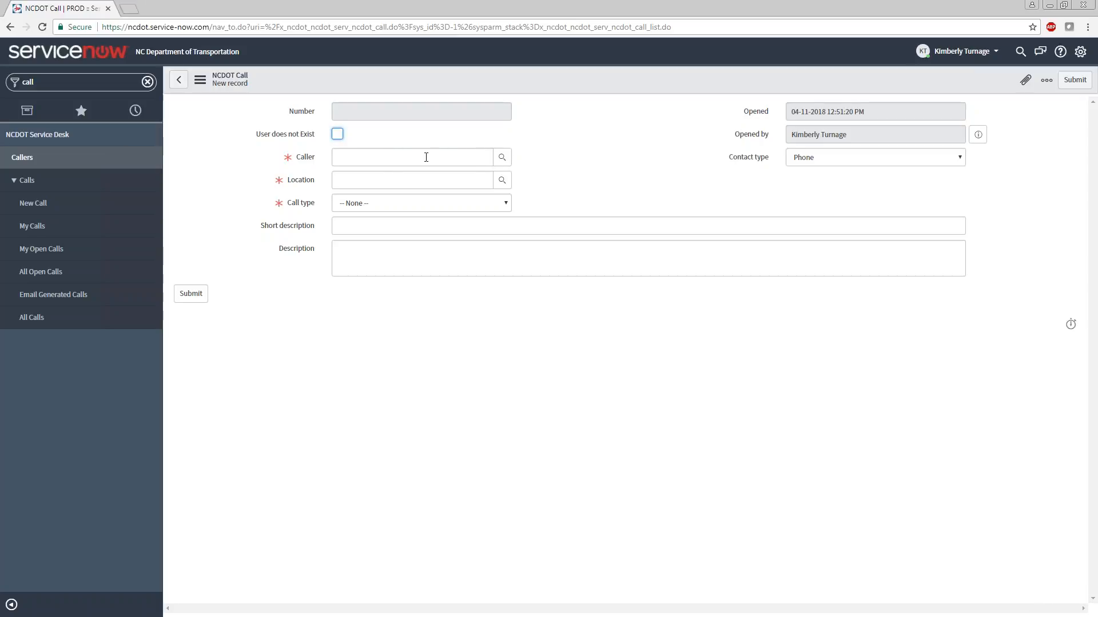
Search the caller lookup list for users by first name, and close the list without selecting anyone
click(502, 157)
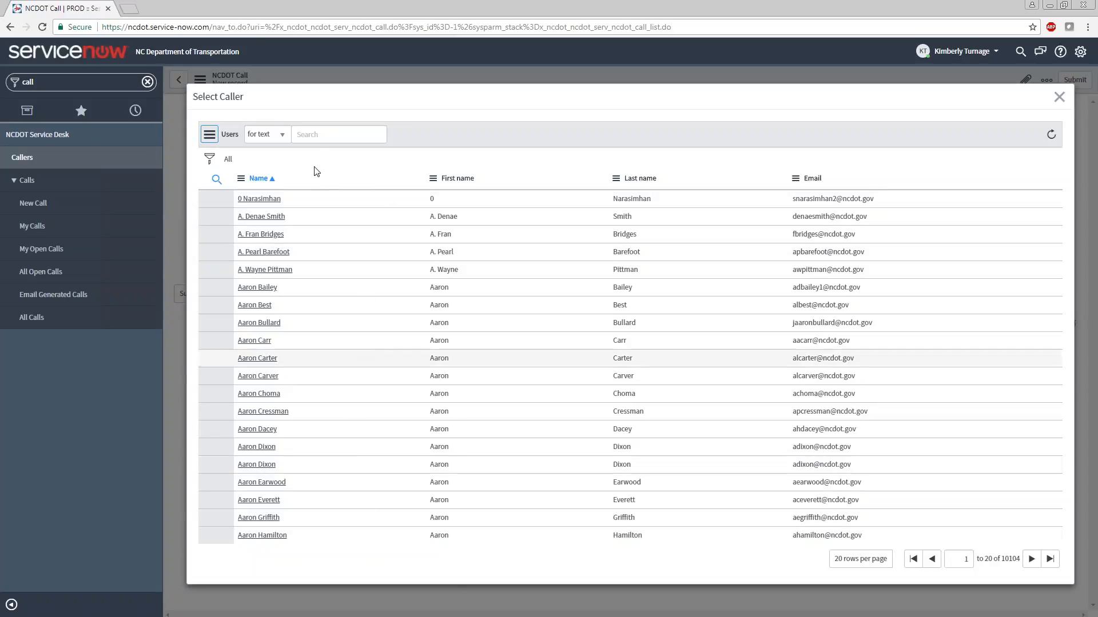
click(316, 136)
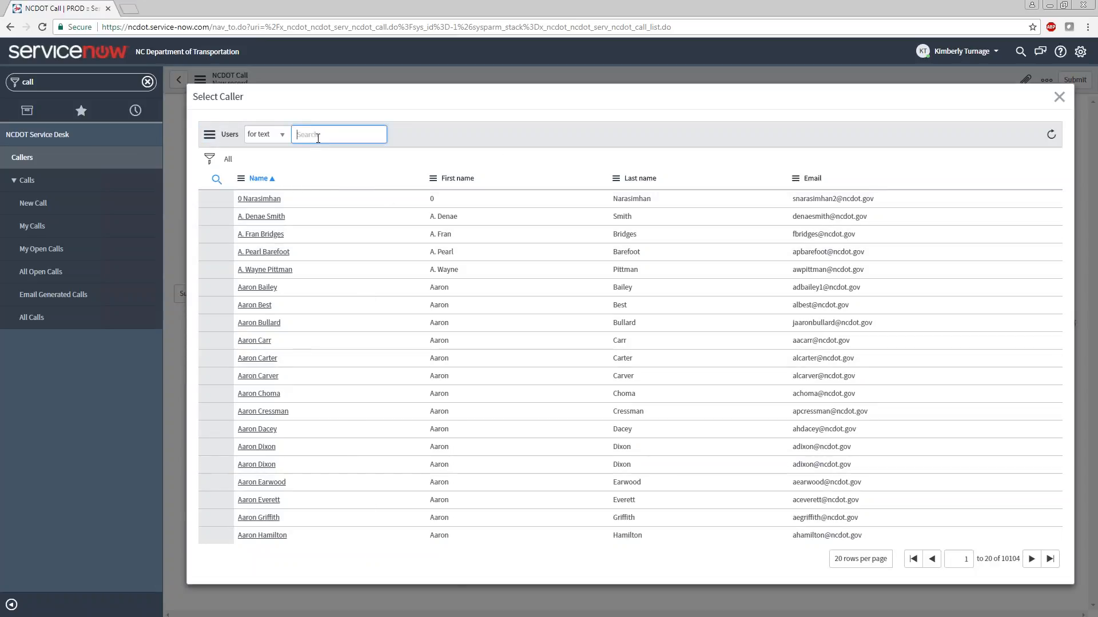
text(kim)
key(Return)
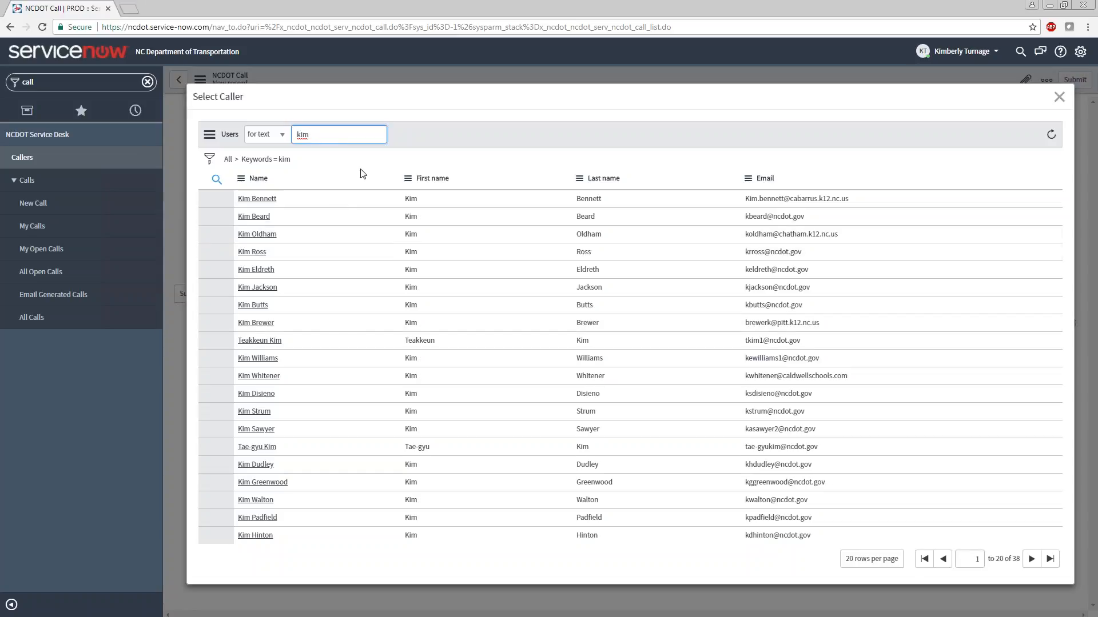
click(1060, 101)
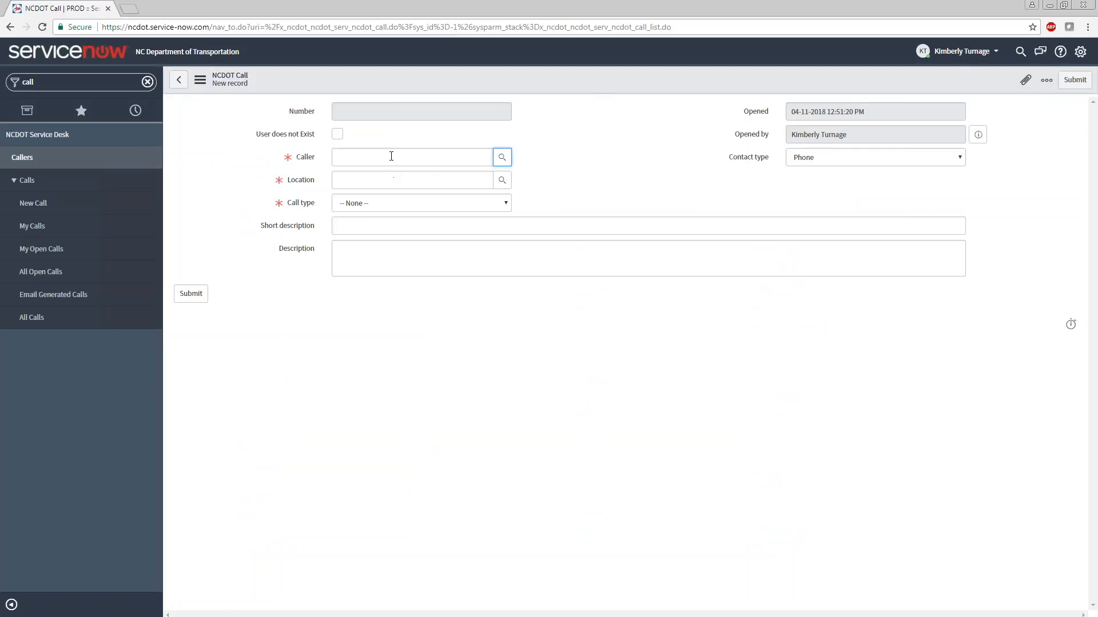
Fill in the Caller field with the caller's name by choosing the matching user suggestion
click(391, 156)
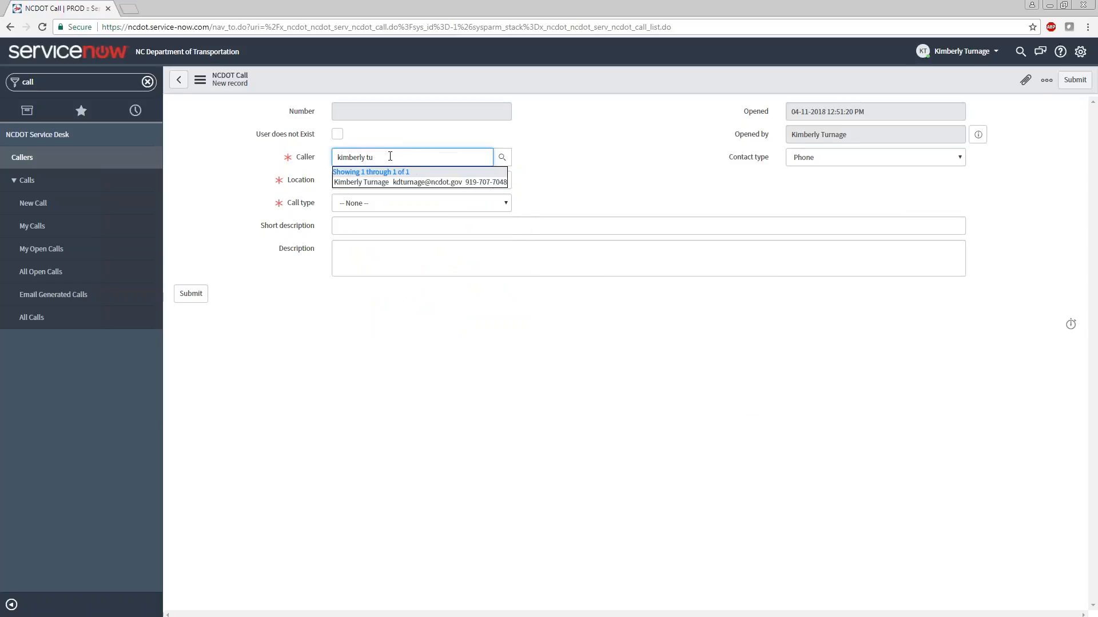
click(369, 182)
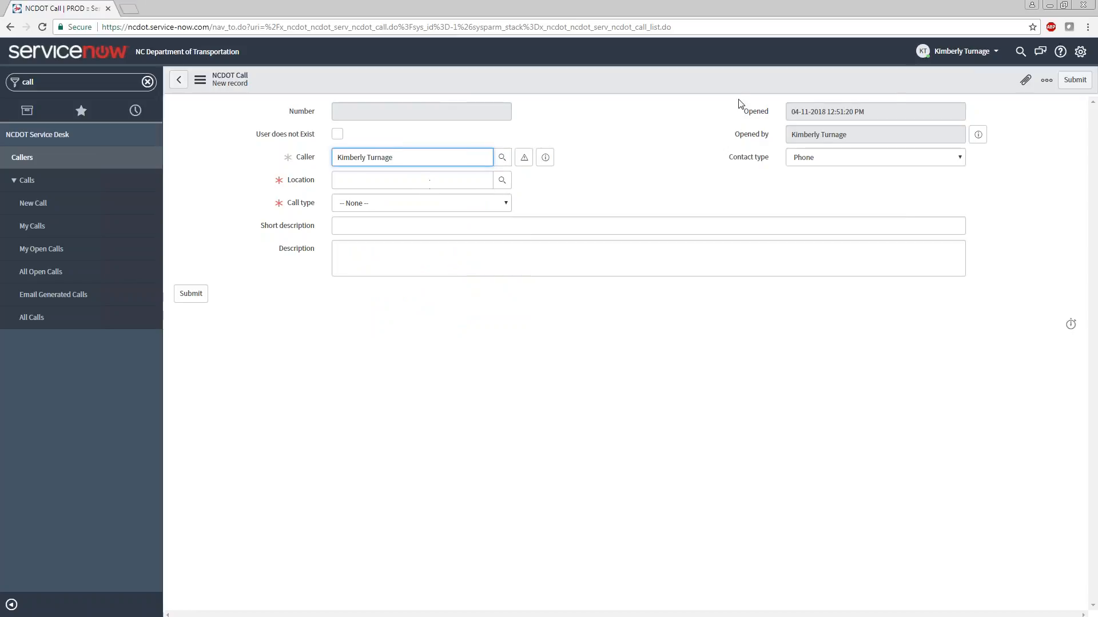
View the attachment options for the new call record and close them without choosing a file
click(1025, 82)
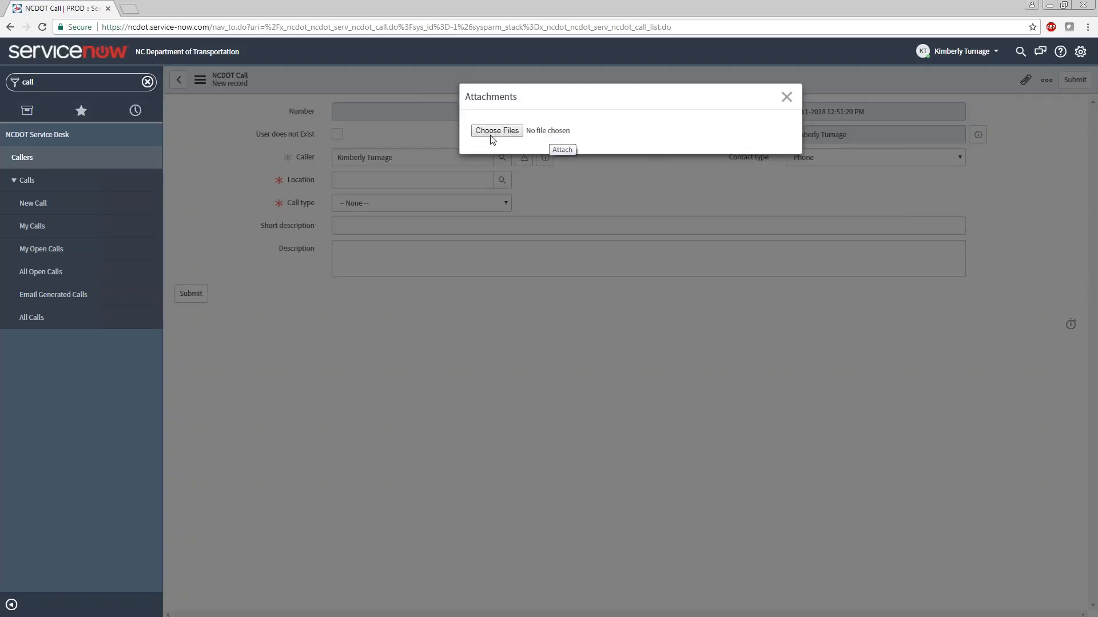
click(787, 96)
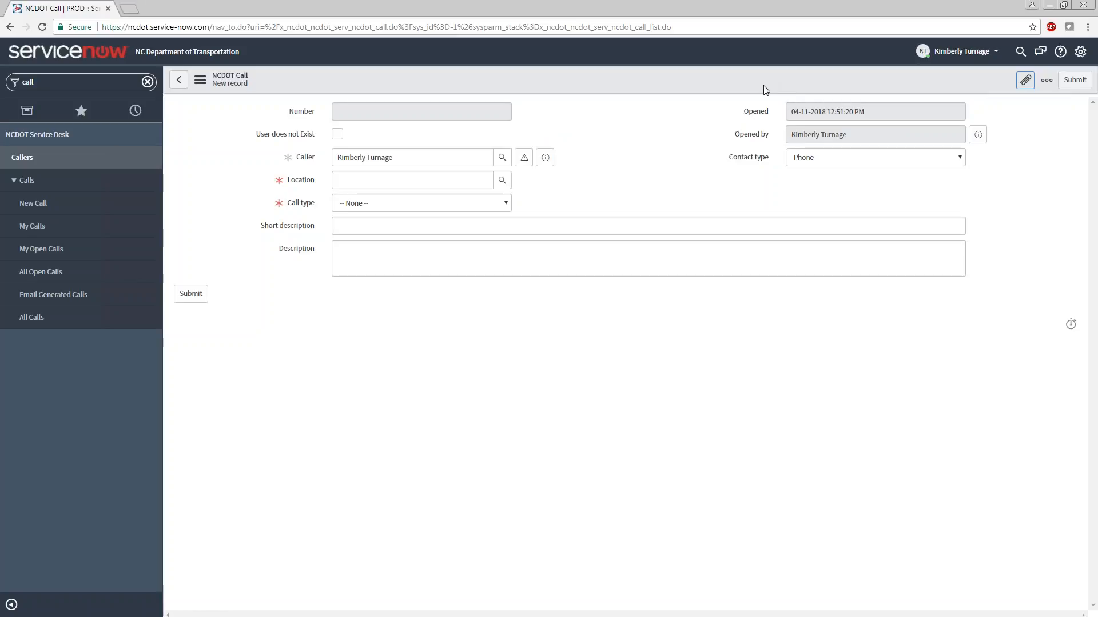
Look up suggestions for "raleigh" in the Location field and remove the search text
click(461, 181)
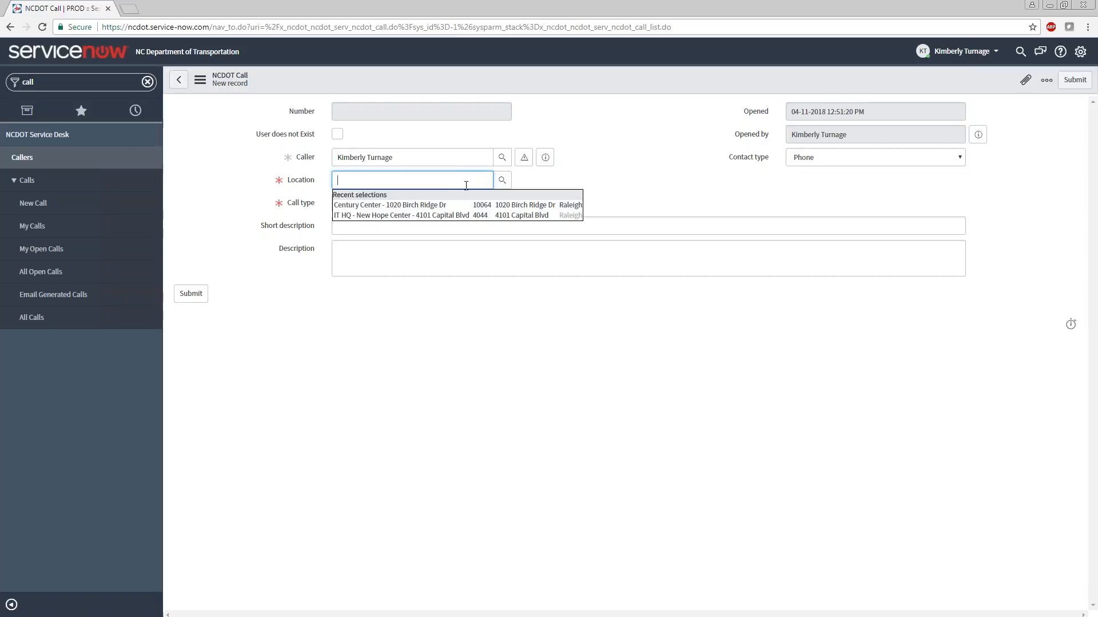
text(ral)
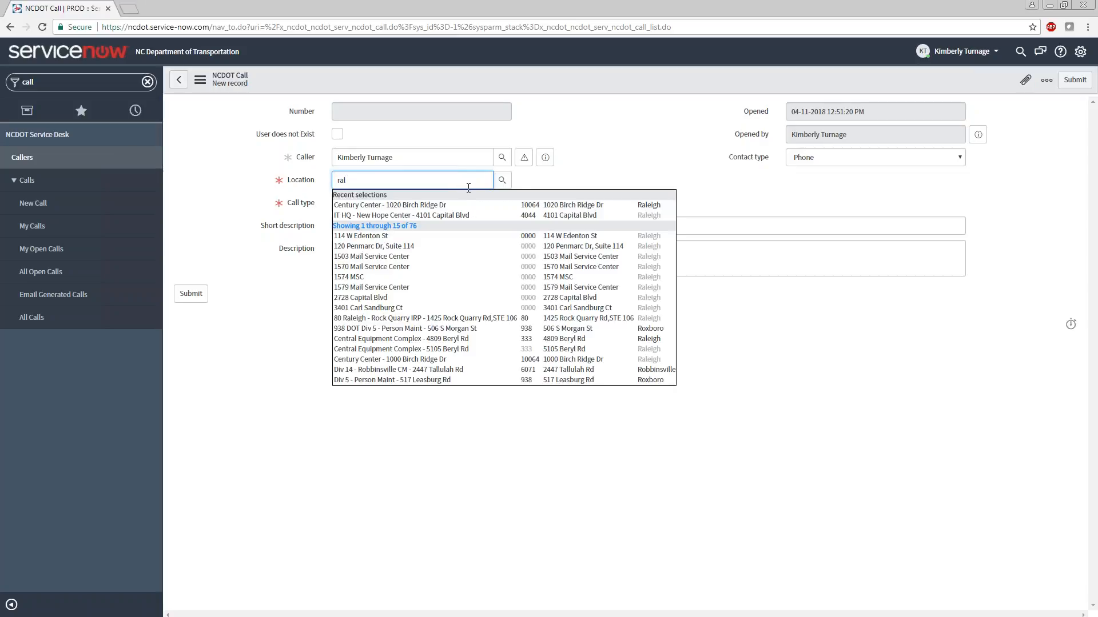
text(eigh)
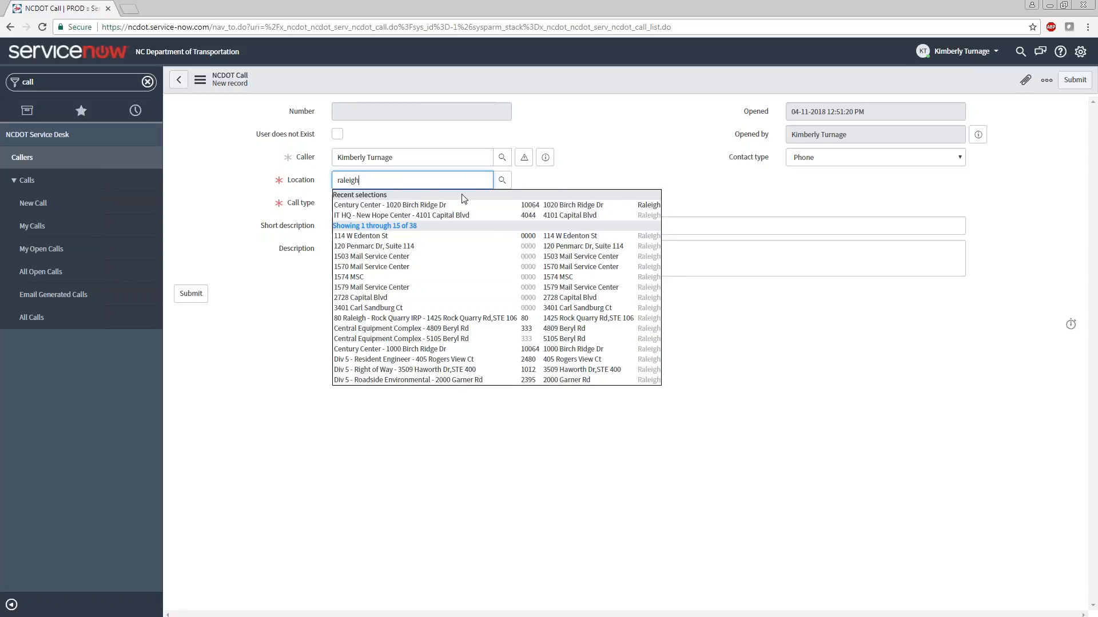
key(BackSpace)
key(BackSpace)
key(BackSpace)
key(BackSpace)
key(BackSpace)
key(BackSpace)
Browse the location hierarchy through Americas, North America and North Carolina to the Aberdeen offices, and return to the call form
click(502, 181)
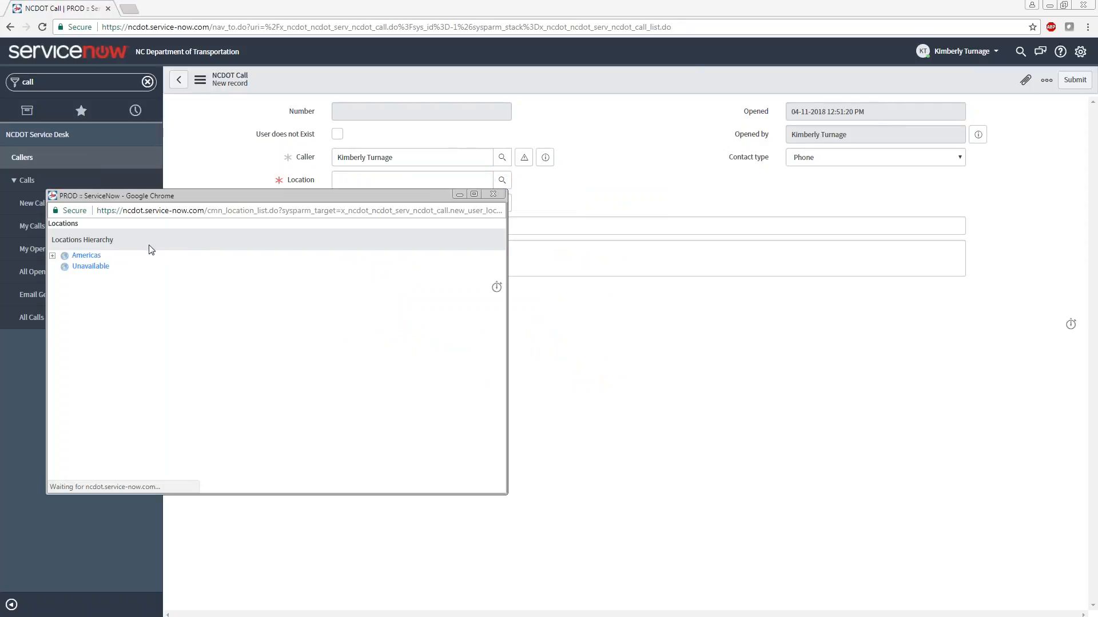
click(53, 256)
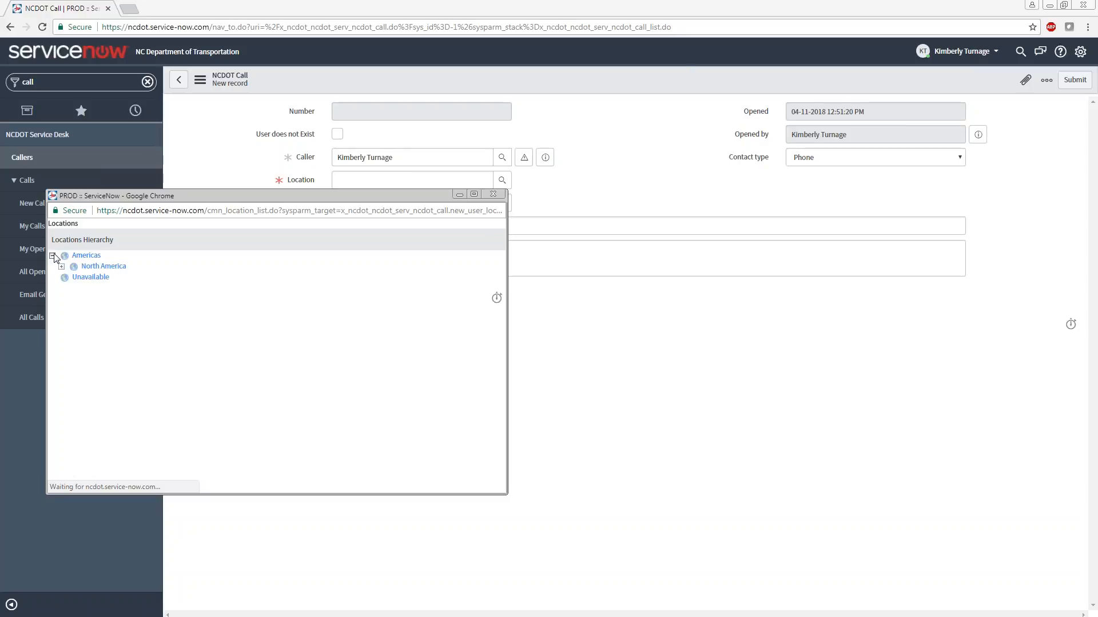
click(62, 266)
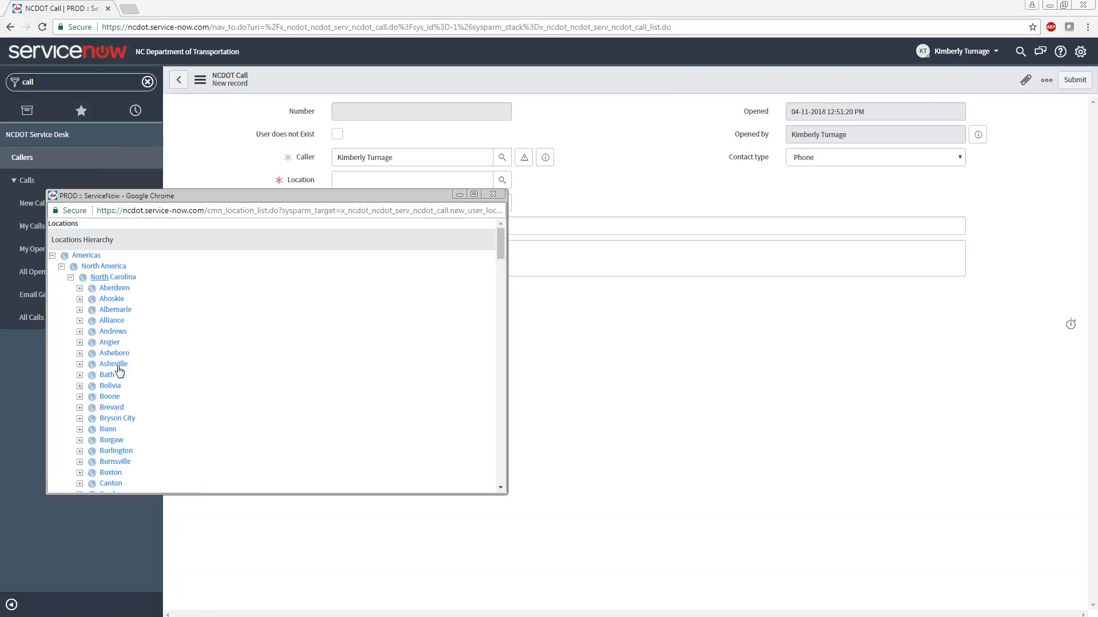
click(80, 289)
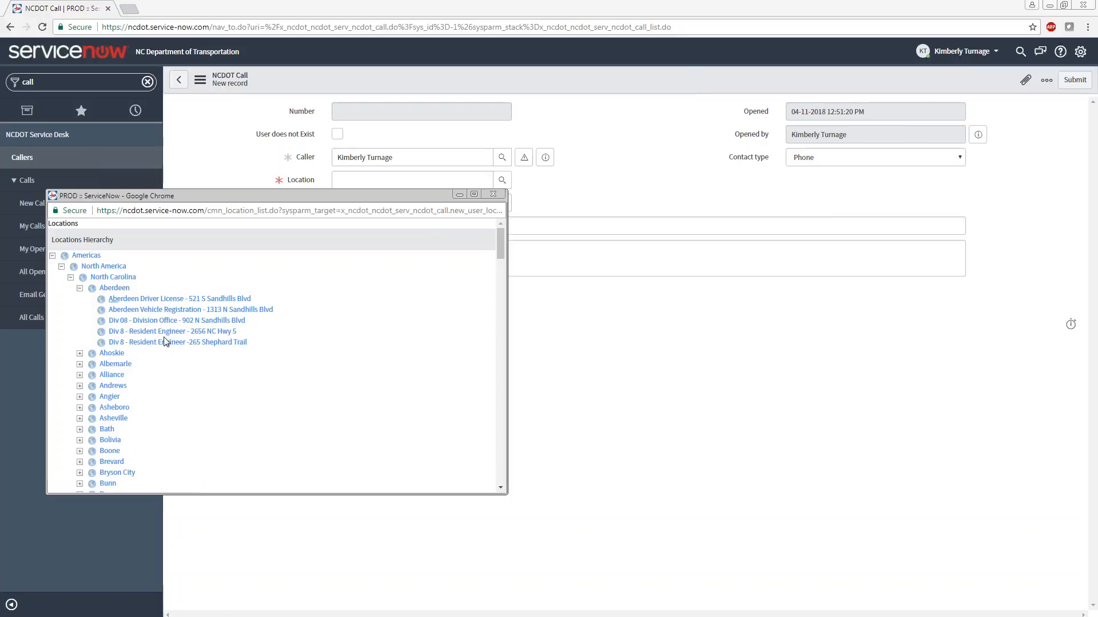
click(169, 301)
click(416, 188)
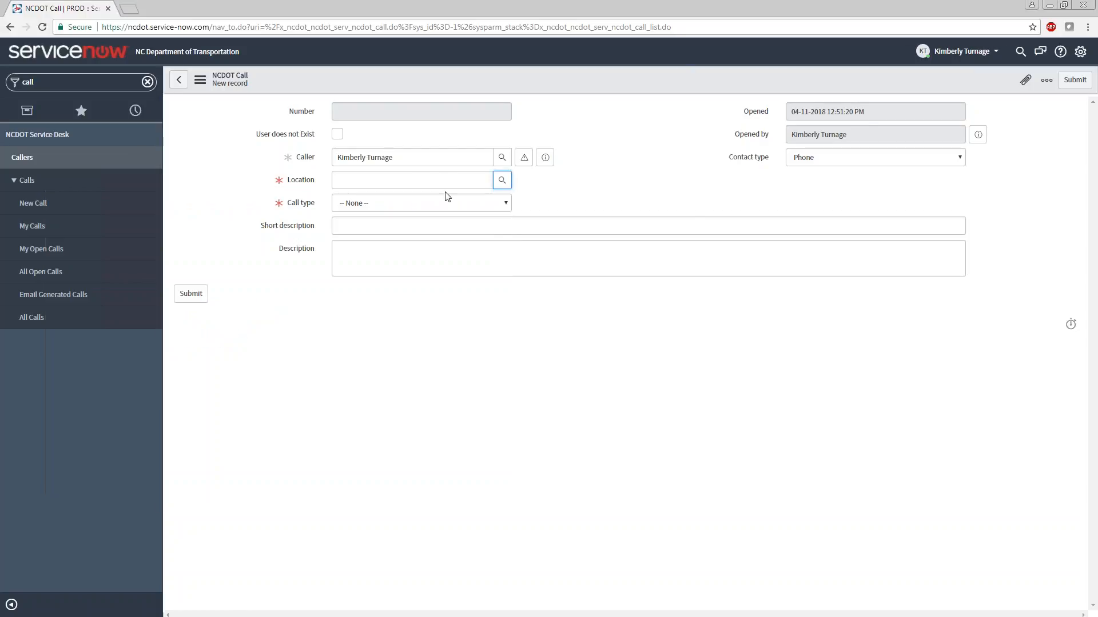
Set the call's location to the recently used Century Center entry, filtering the suggestions with "10"
click(415, 181)
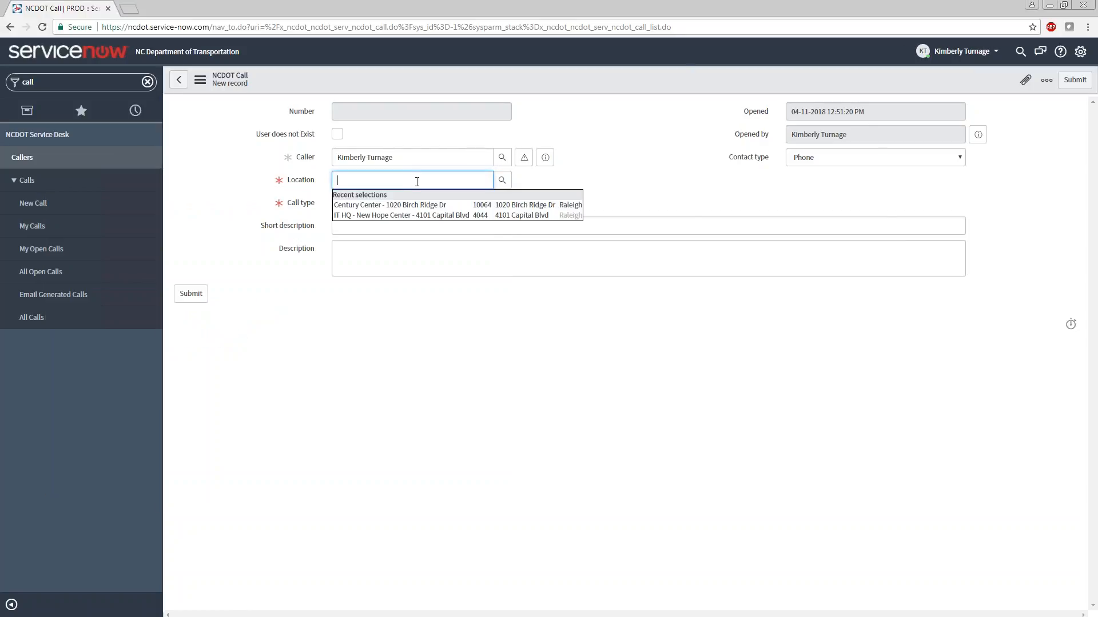
text(10)
click(424, 206)
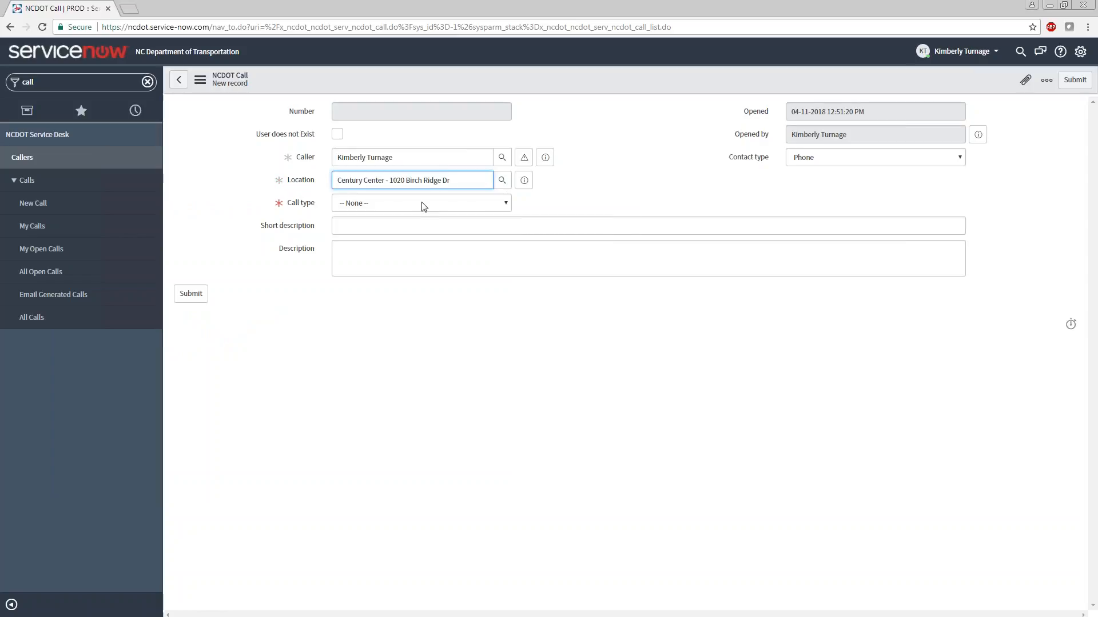
Set the call type to Request and the request item to Password Reset
click(424, 205)
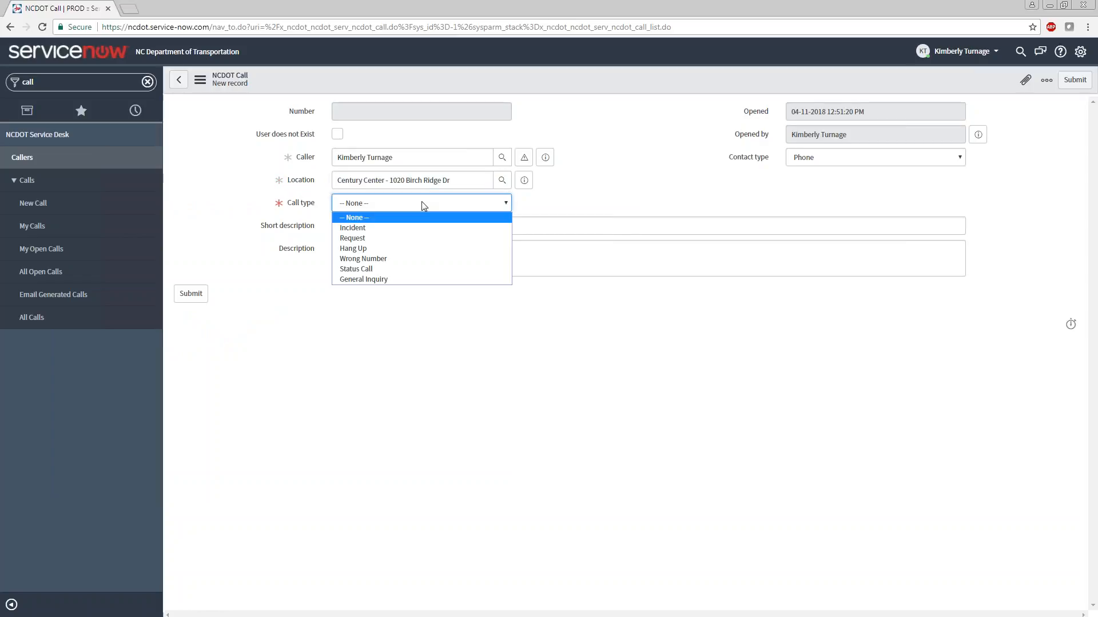
click(413, 237)
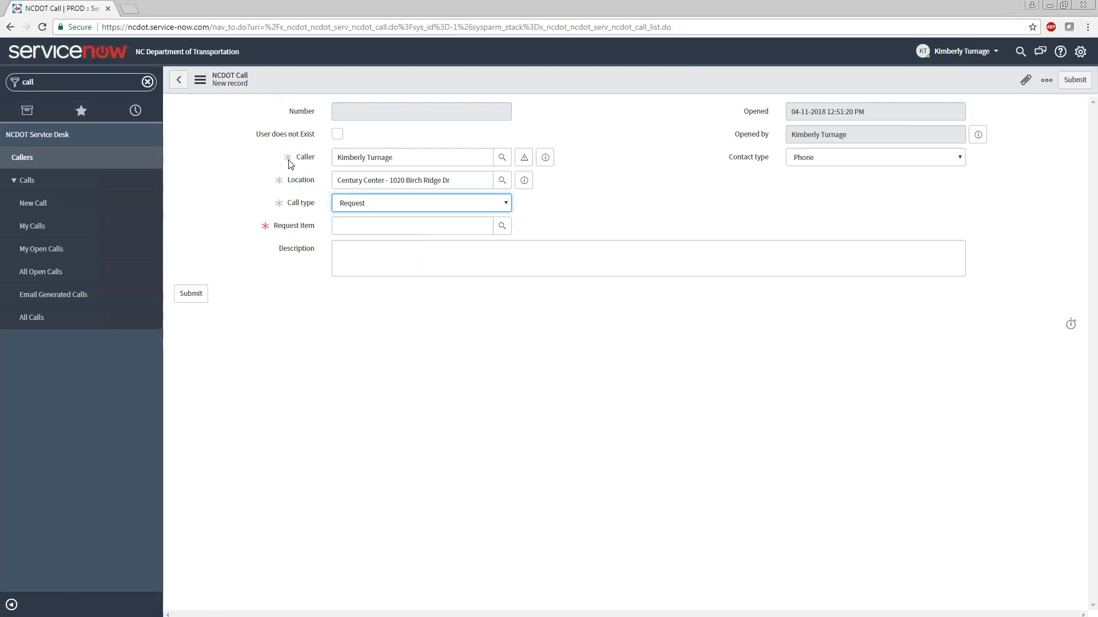
mouse_move(289, 164)
click(452, 228)
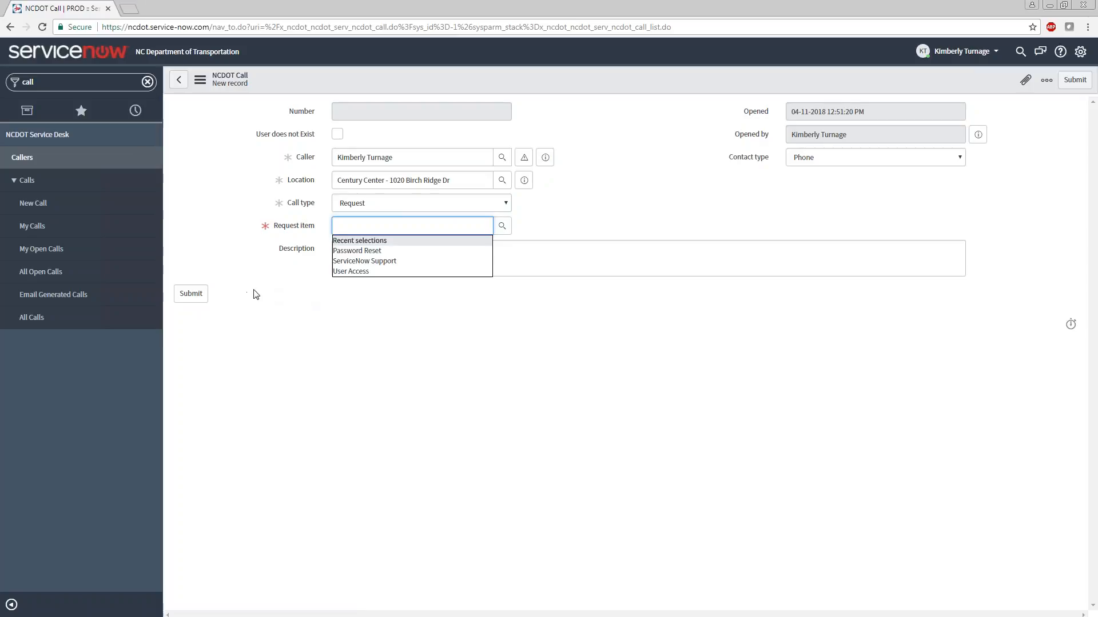
click(350, 250)
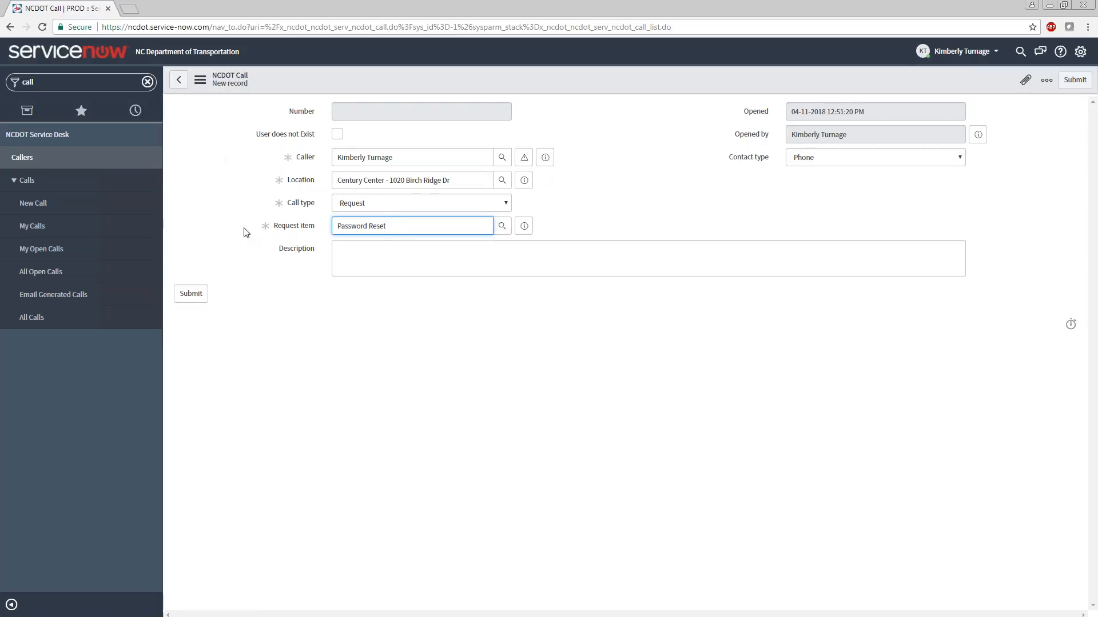
View the call form's save and export options without applying any, and minimise the browser to return to the presentation
click(200, 83)
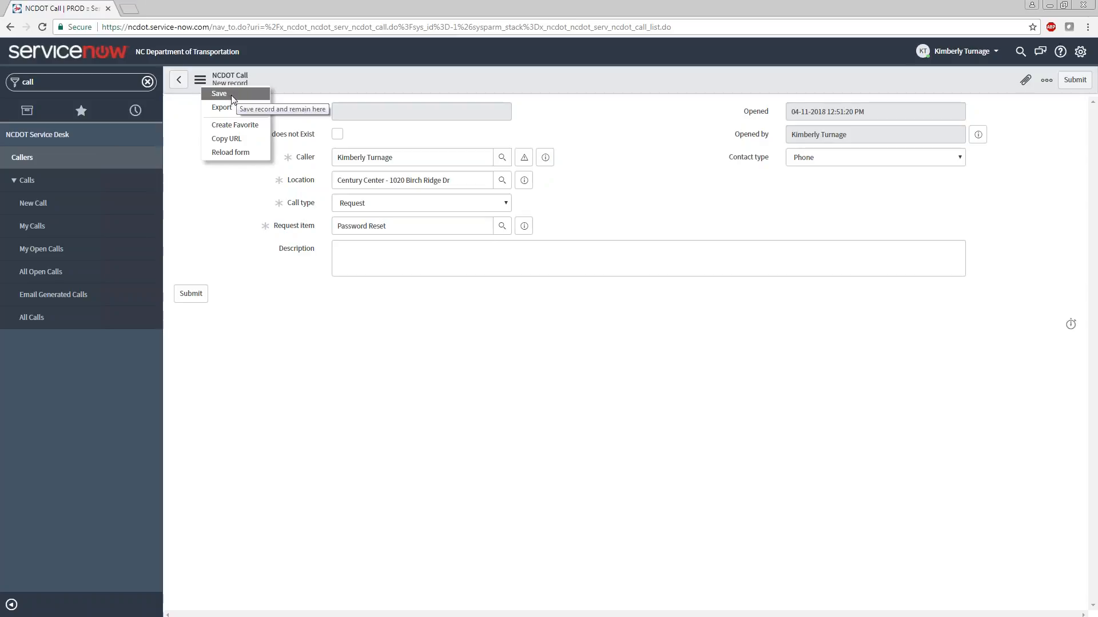
click(249, 246)
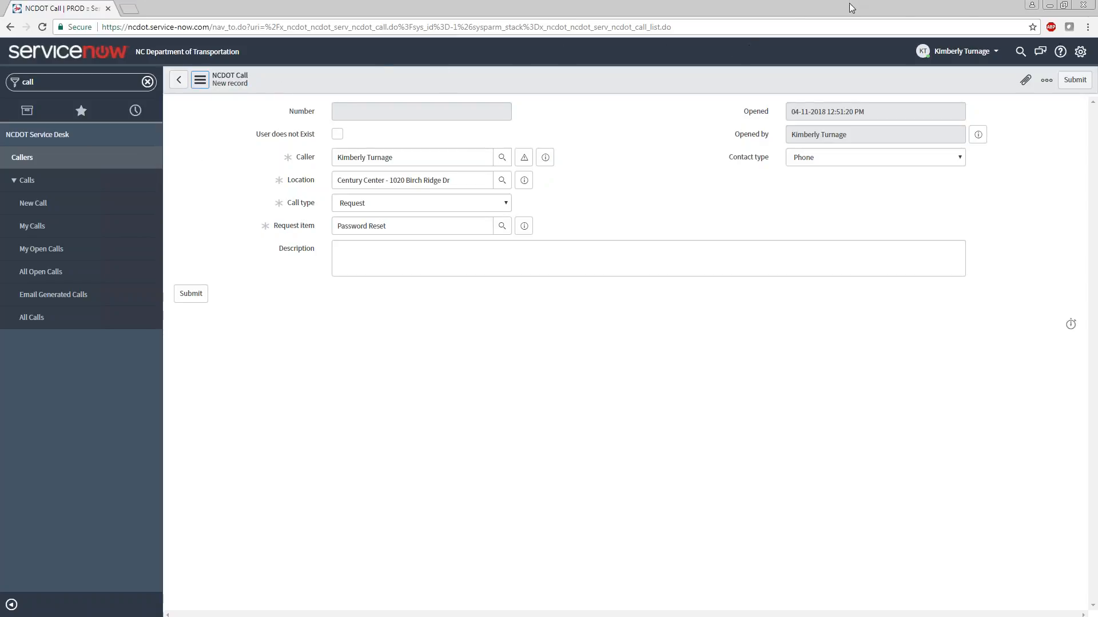
click(1046, 7)
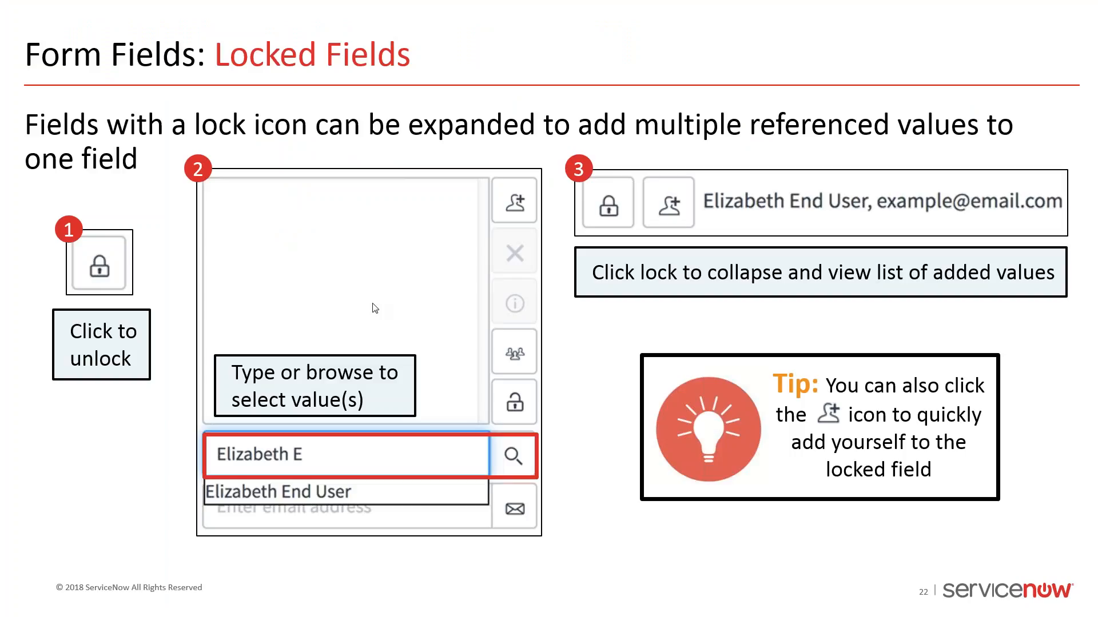
click(117, 20)
click(84, 40)
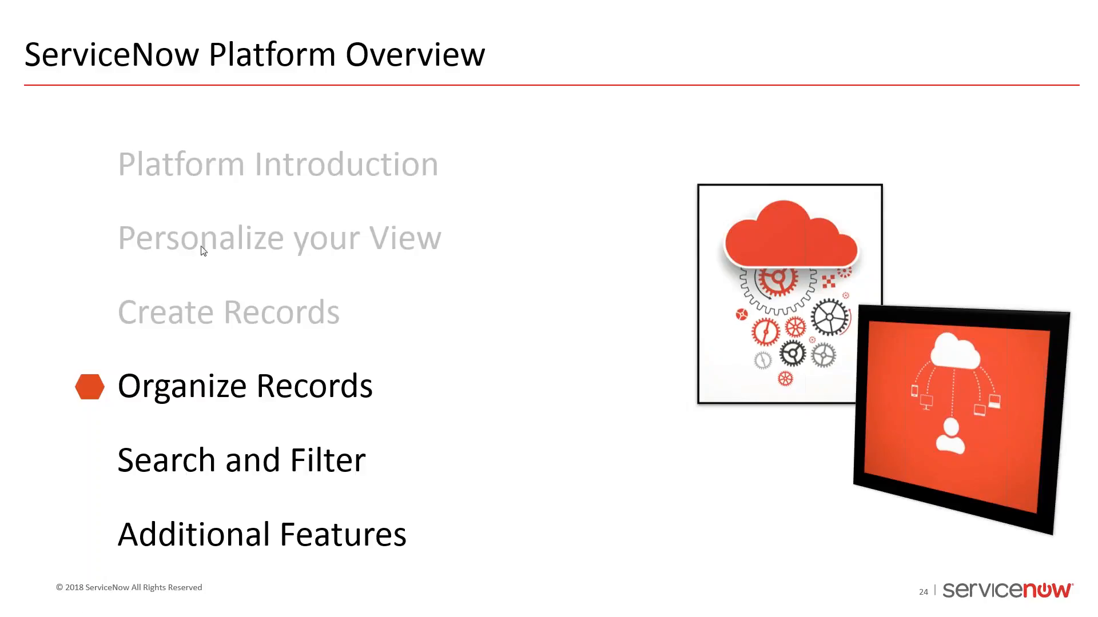
click(26, 113)
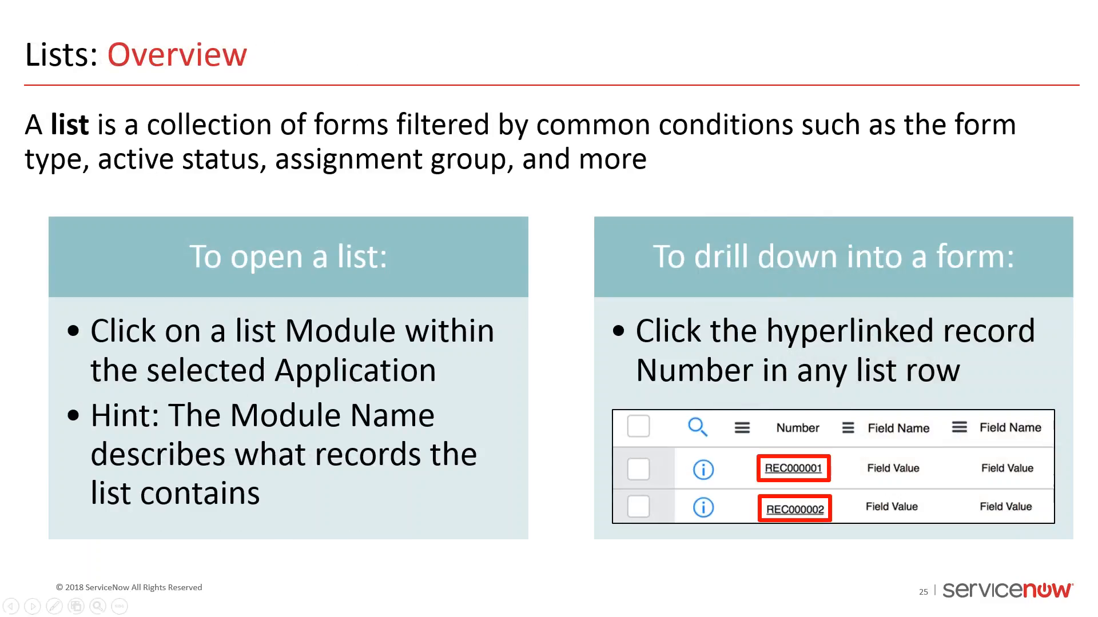